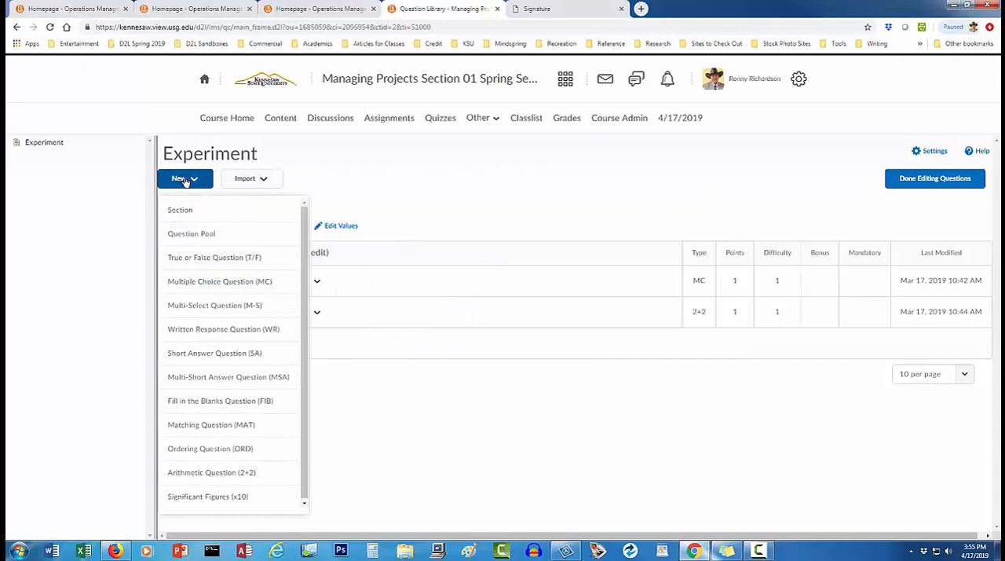
Create a new arithmetic question and title it "Oxygen".
{"action": "left_click", "coordinate": [238, 471]}
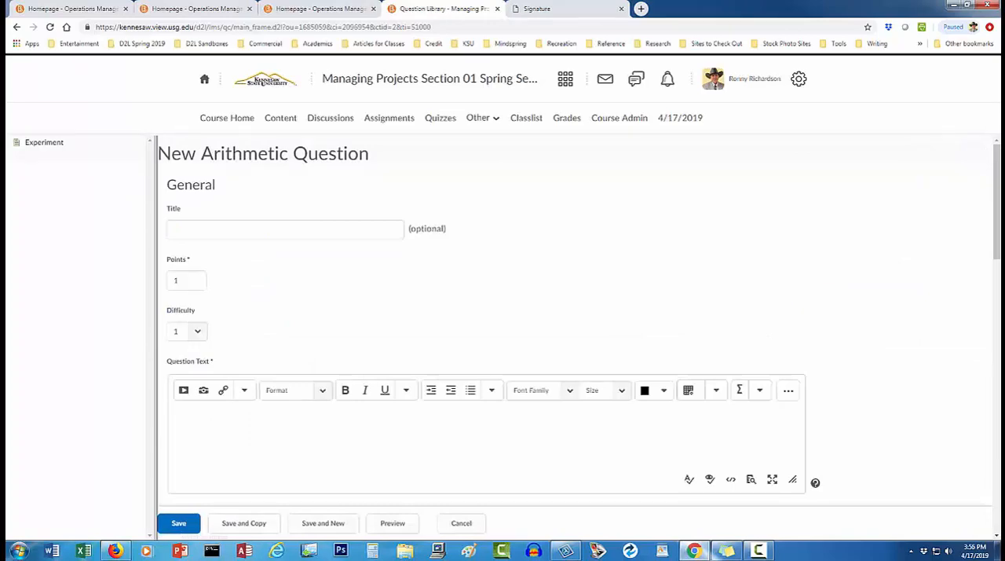
{"action": "left_click", "coordinate": [383, 228]}
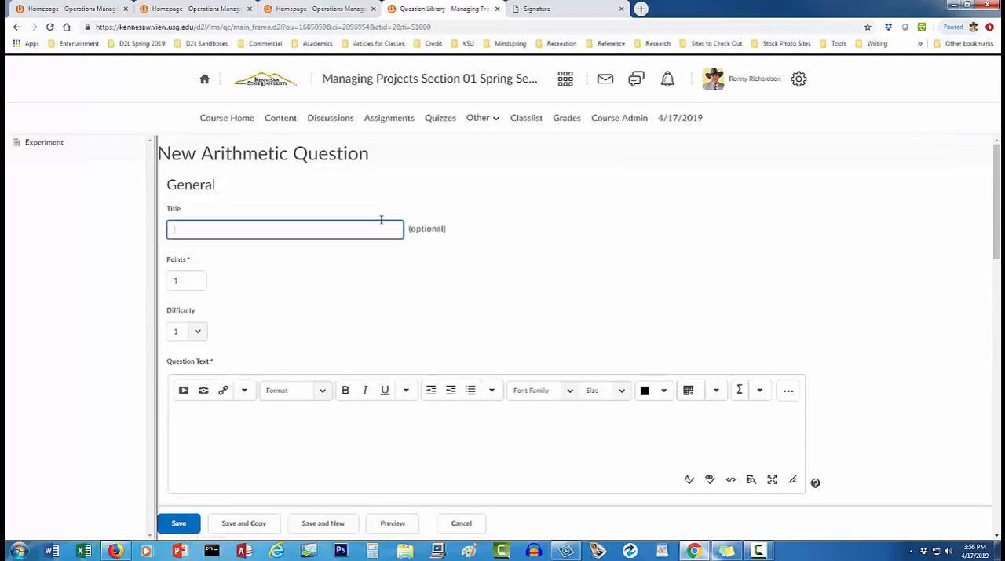
{"action": "type", "text": "Oxygen"}
Enter the question text "Oxygen is element number ___ on the Periodic Table of Elements.".
{"action": "left_click", "coordinate": [321, 417]}
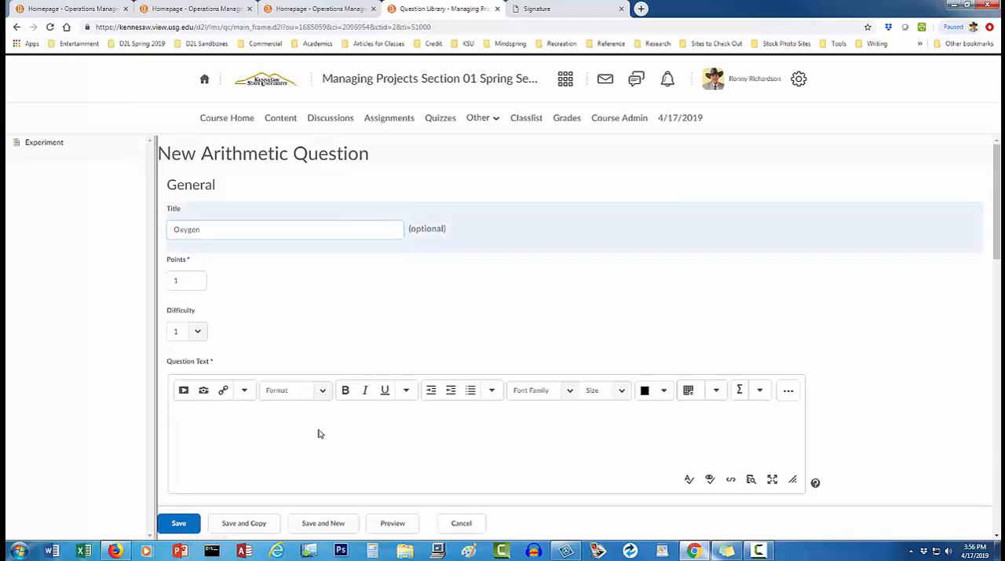
{"action": "type", "text": "Oxygen is element number"}
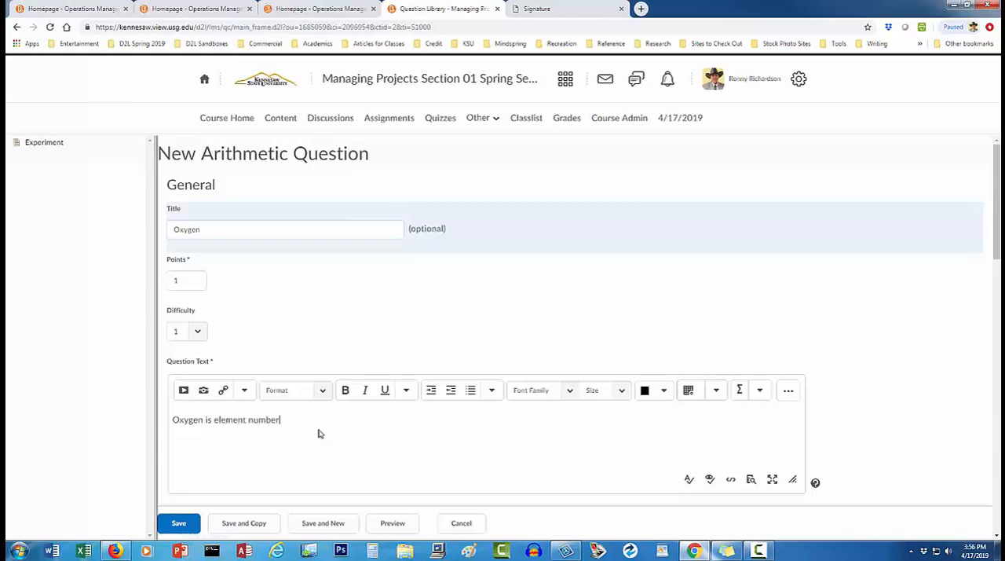
{"action": "type", "text": " ___ on the Periodic Table of Elements."}
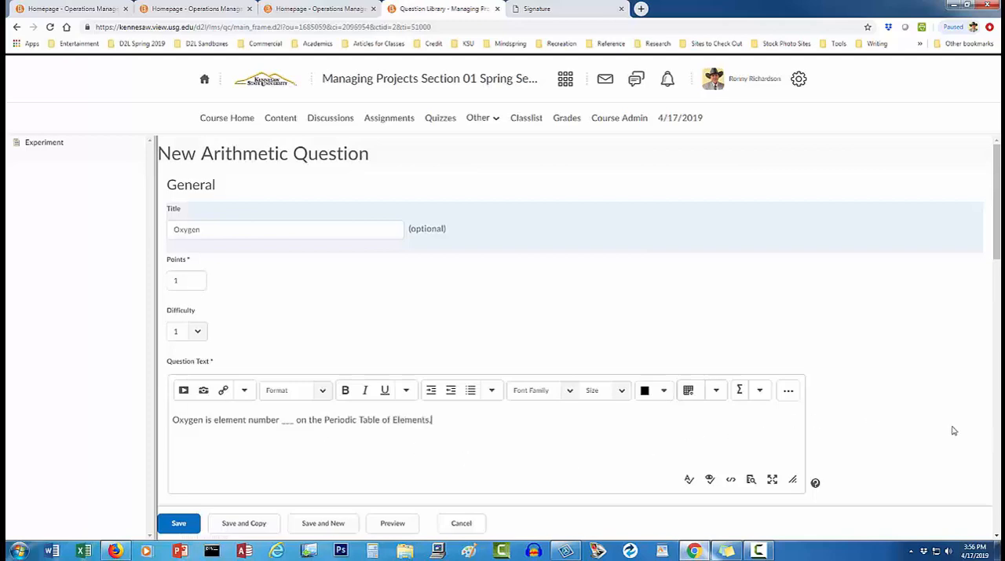
Set the question's formula to 8 and remove the second variable row.
{"action": "left_click", "coordinate": [996, 444]}
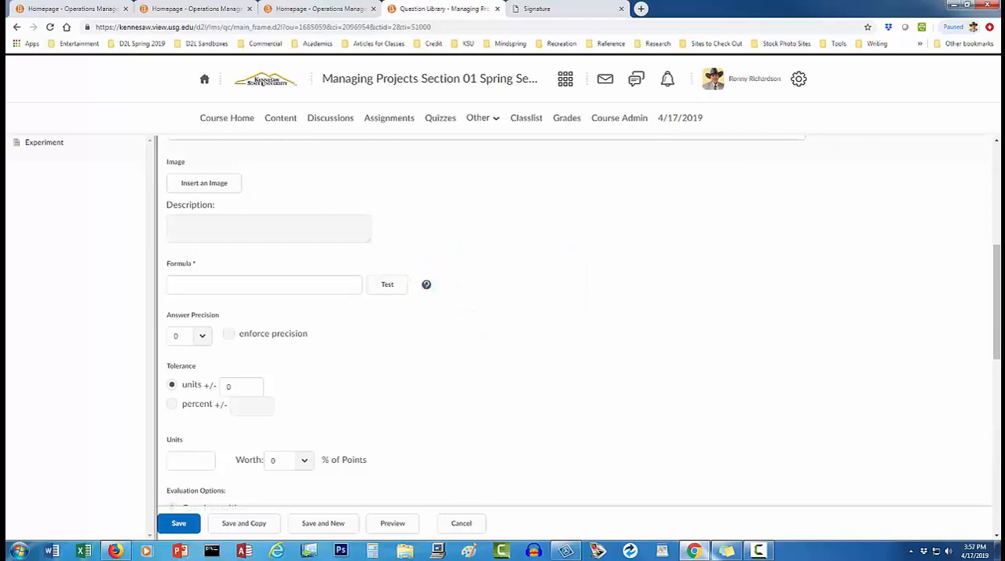
{"action": "left_click", "coordinate": [330, 284]}
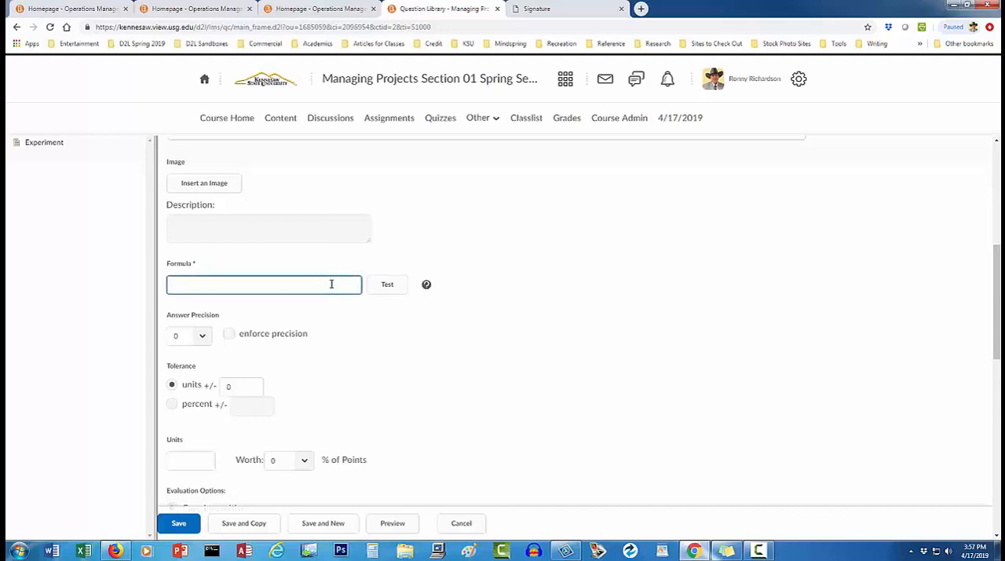
{"action": "type", "text": "8"}
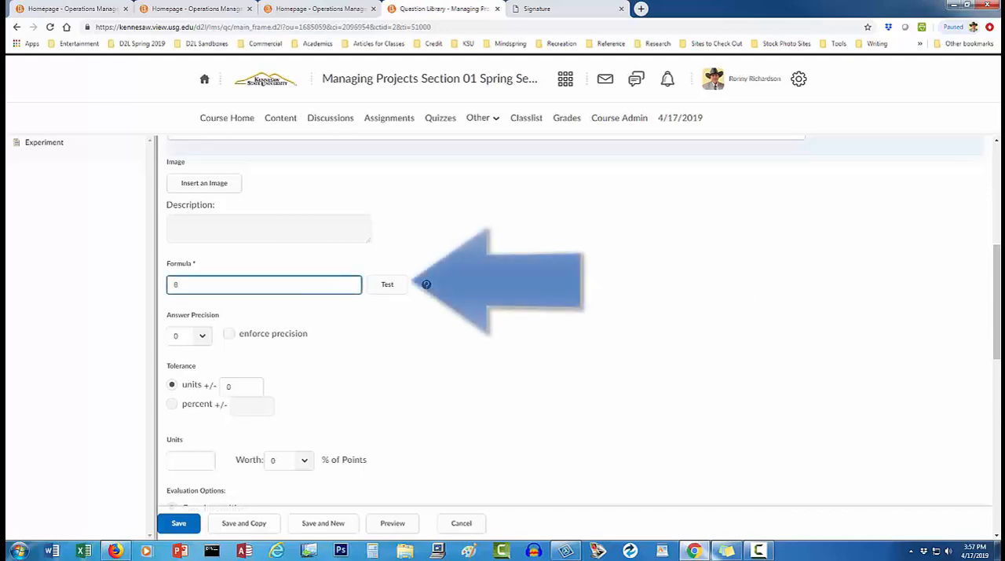
{"action": "left_click", "coordinate": [502, 284]}
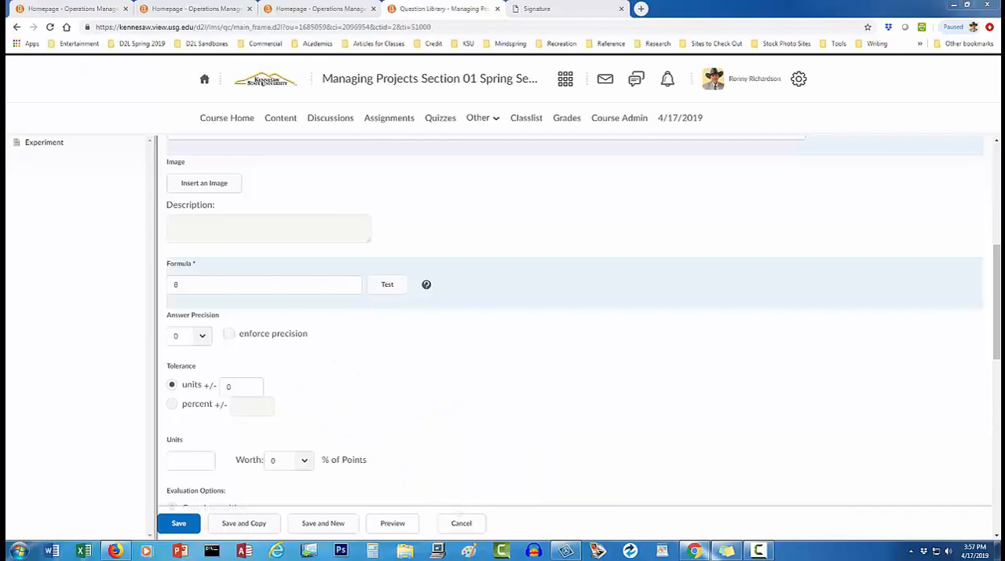
{"action": "scroll", "coordinate": [574, 314], "scroll_direction": "down", "scroll_amount": 5}
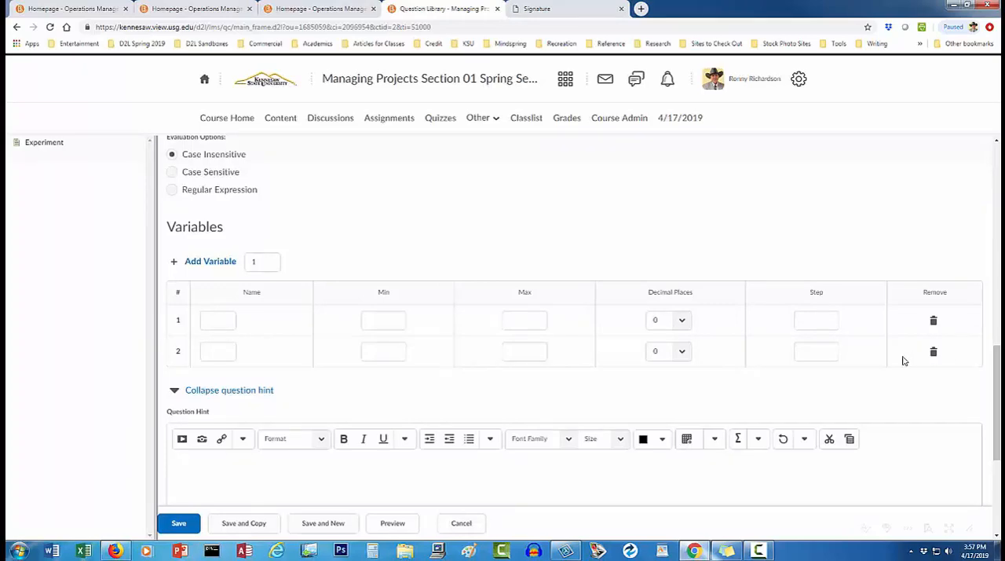
{"action": "left_click", "coordinate": [933, 354]}
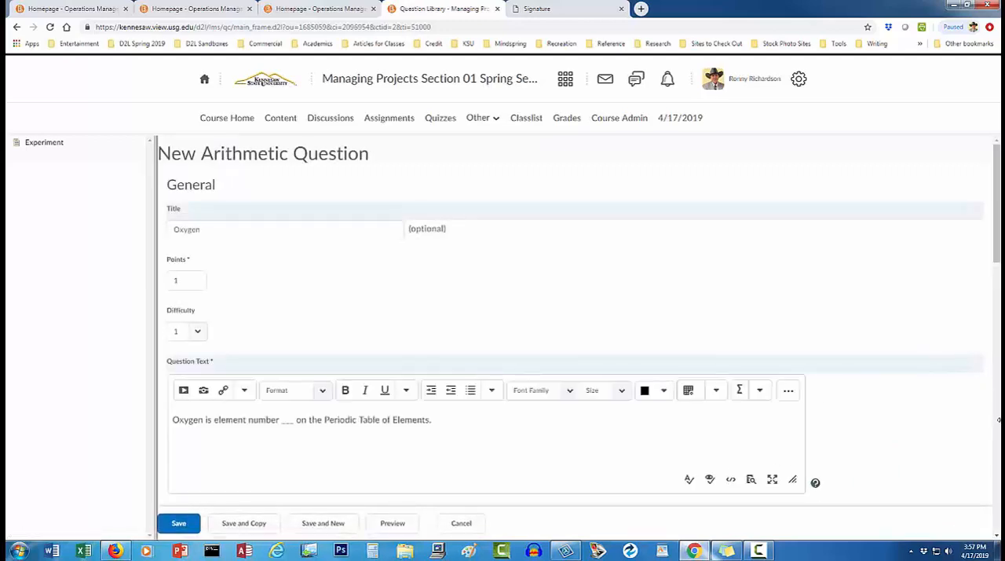
Define the remaining variable as A with minimum 10, maximum 100 and step 1, and save the question.
{"action": "scroll", "coordinate": [997, 424], "scroll_direction": "down", "scroll_amount": 10}
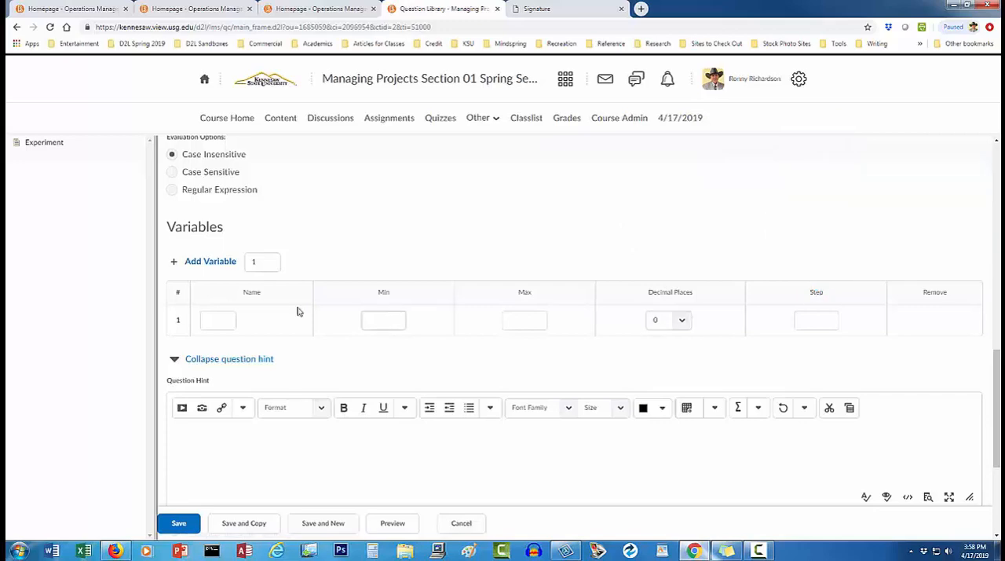
{"action": "left_click", "coordinate": [224, 317]}
{"action": "type", "text": "A"}
{"action": "left_click", "coordinate": [375, 319]}
{"action": "type", "text": "10"}
{"action": "left_click", "coordinate": [510, 319]}
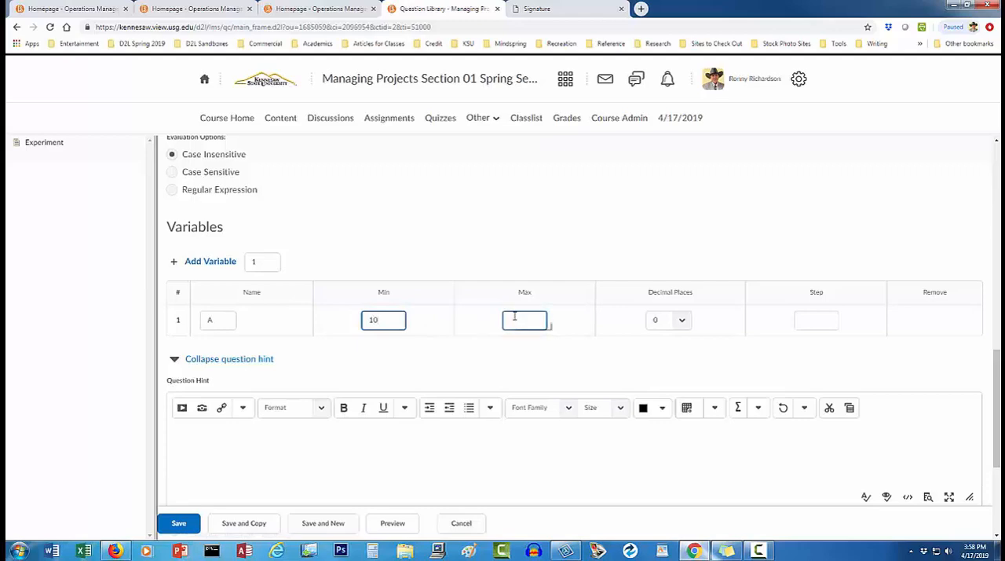
{"action": "type", "text": "100"}
{"action": "left_click", "coordinate": [801, 320]}
{"action": "type", "text": "1"}
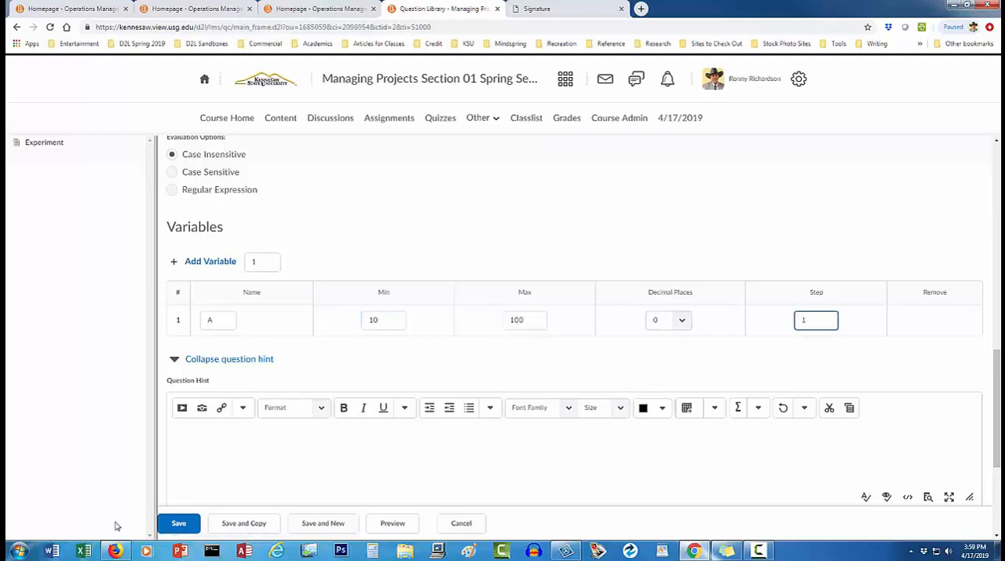
{"action": "left_click", "coordinate": [178, 523]}
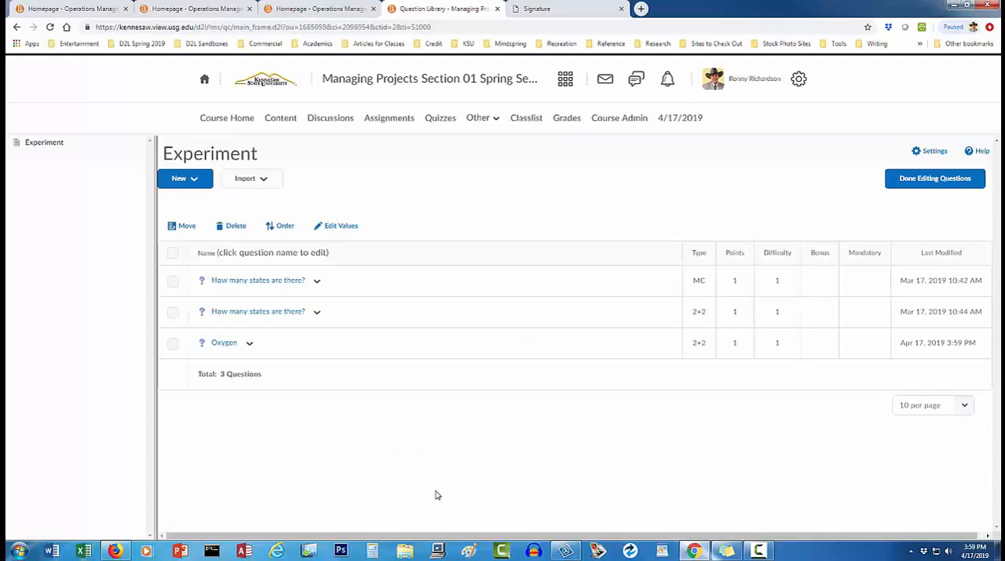
Preview how the Oxygen question appears when taken and graded, and return to the question list.
{"action": "left_click", "coordinate": [249, 344]}
{"action": "left_click", "coordinate": [264, 402]}
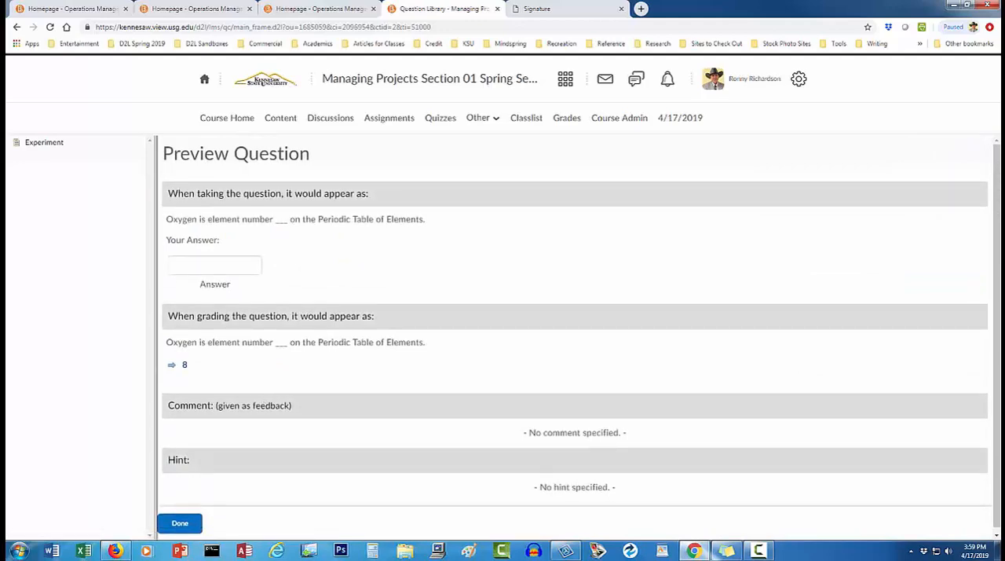
{"action": "left_click", "coordinate": [181, 523]}
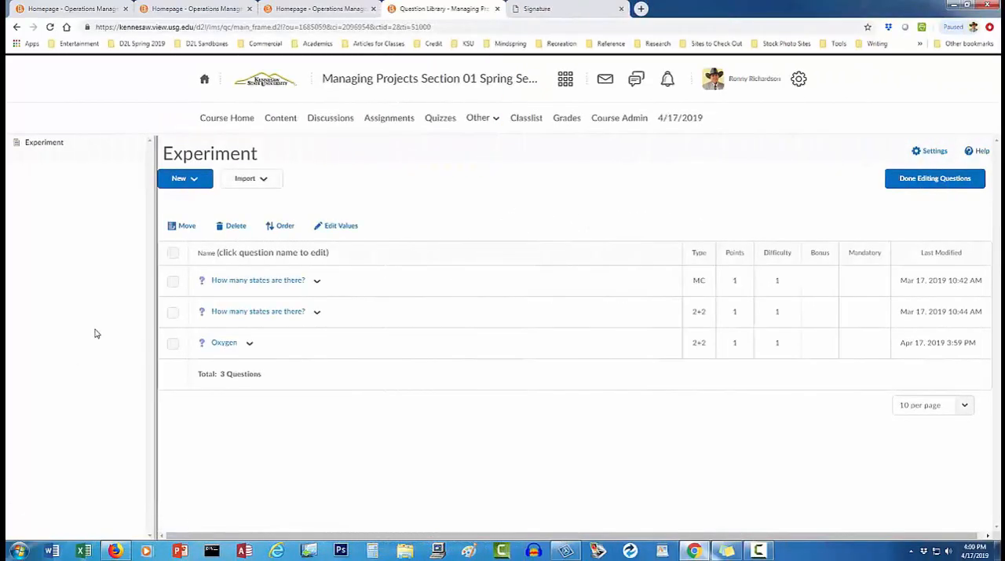
Create another arithmetic question and add a third row to its variables.
{"action": "left_click", "coordinate": [200, 181]}
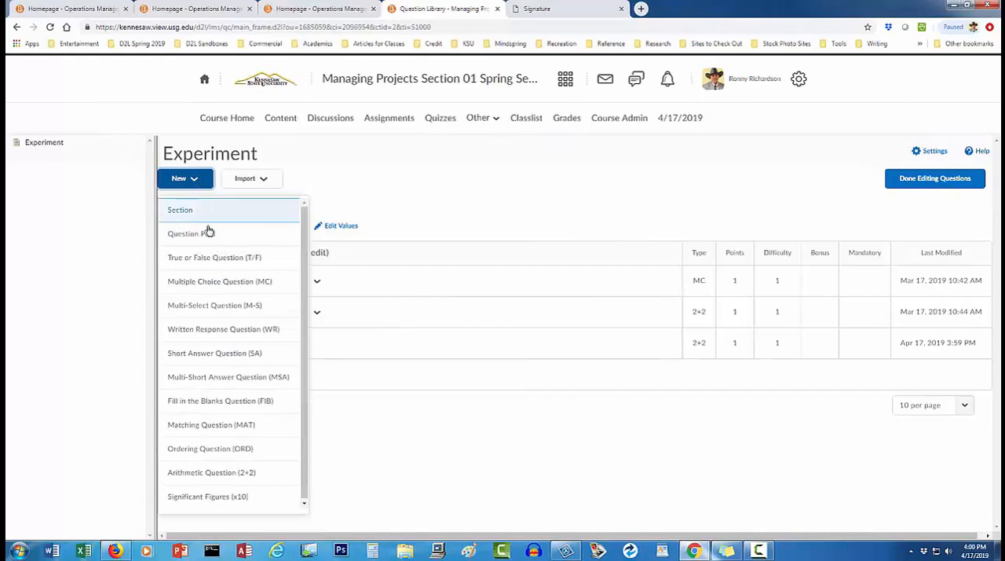
{"action": "left_click", "coordinate": [236, 473]}
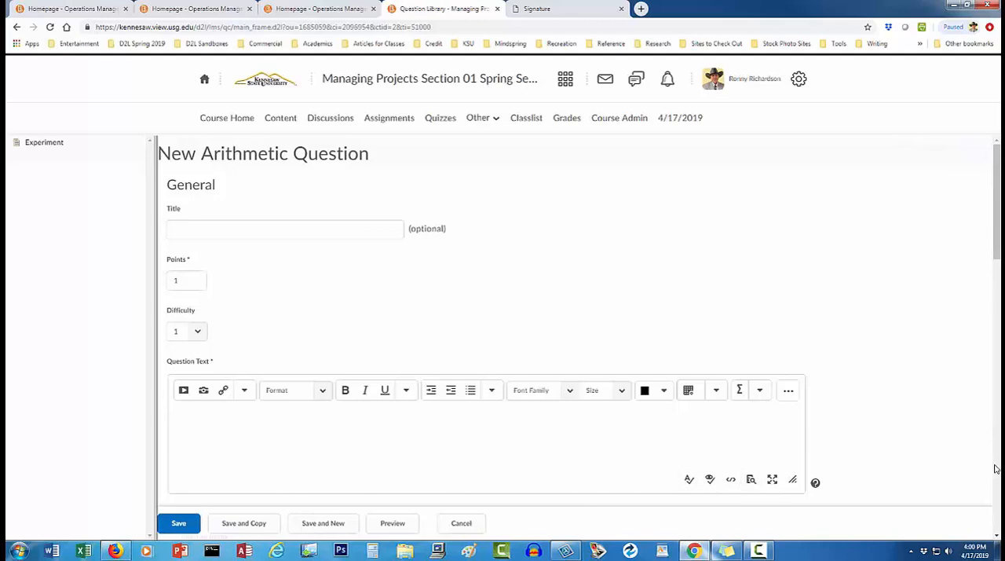
{"action": "scroll", "coordinate": [994, 468], "scroll_direction": "down", "scroll_amount": 15}
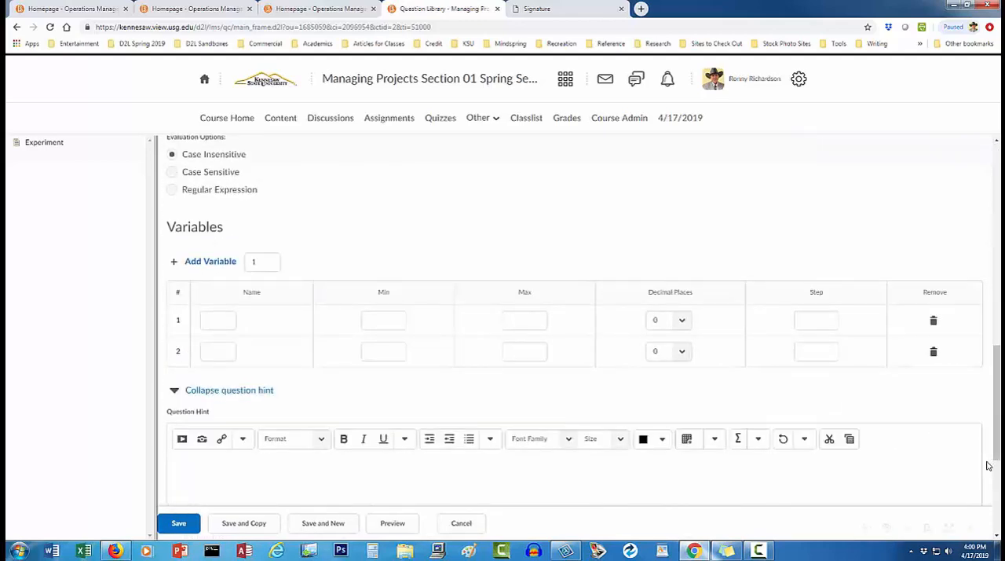
{"action": "left_click", "coordinate": [208, 262]}
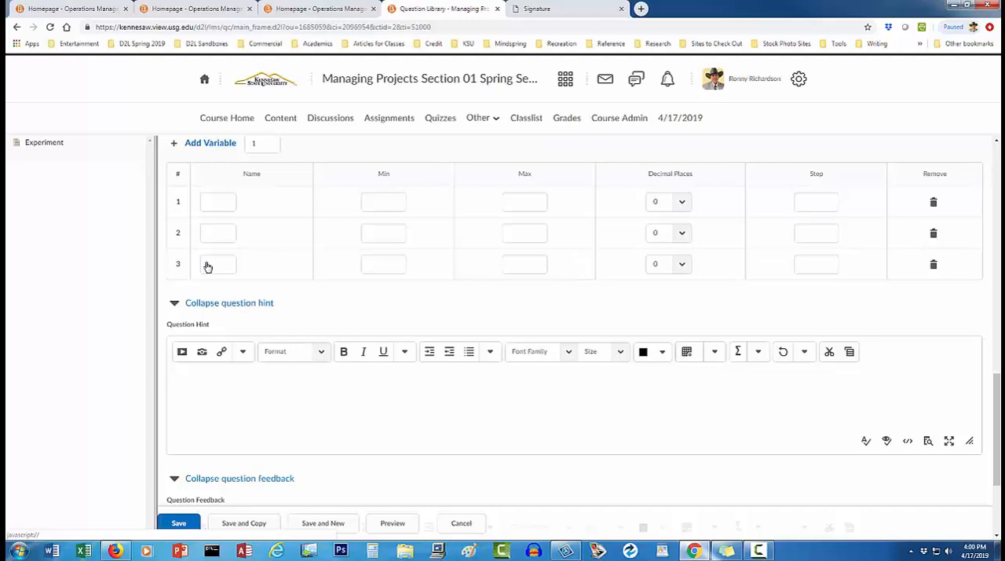
Define the first variable as FC with minimum 10000, maximum 30000 and step 1000.
{"action": "left_click", "coordinate": [209, 202]}
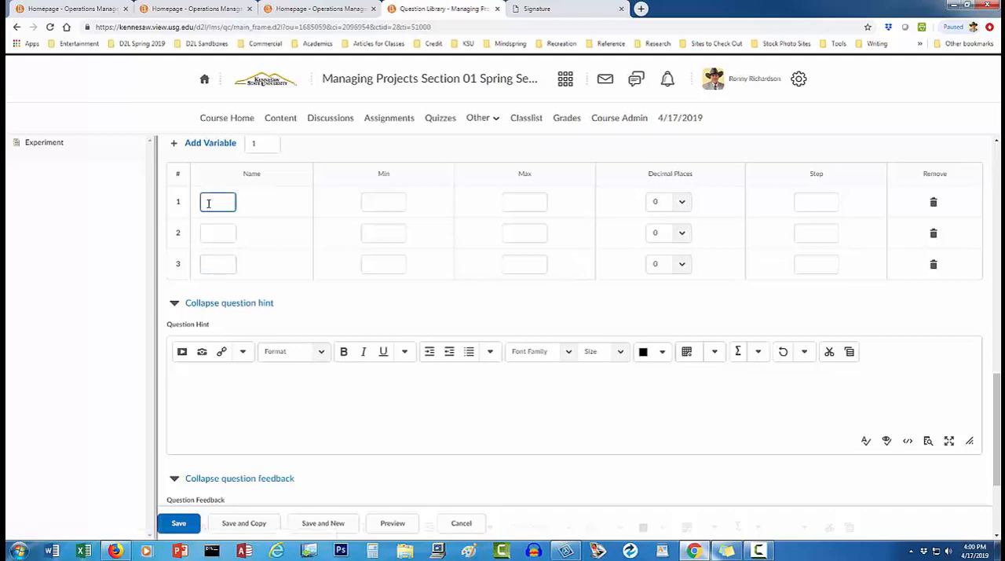
{"action": "type", "text": "C"}
{"action": "left_click", "coordinate": [375, 201]}
{"action": "type", "text": "10000"}
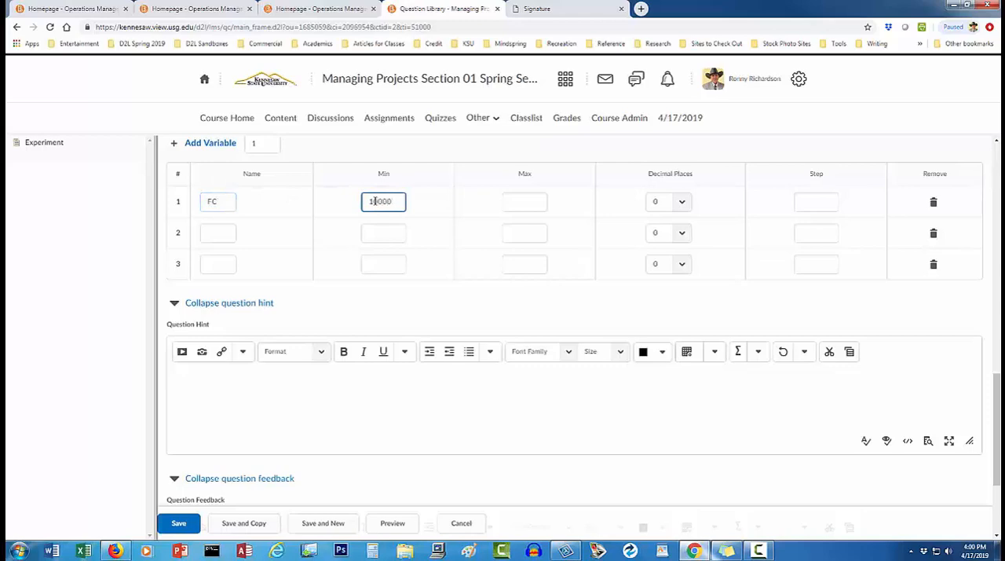
{"action": "left_click", "coordinate": [512, 201]}
{"action": "type", "text": "10000"}
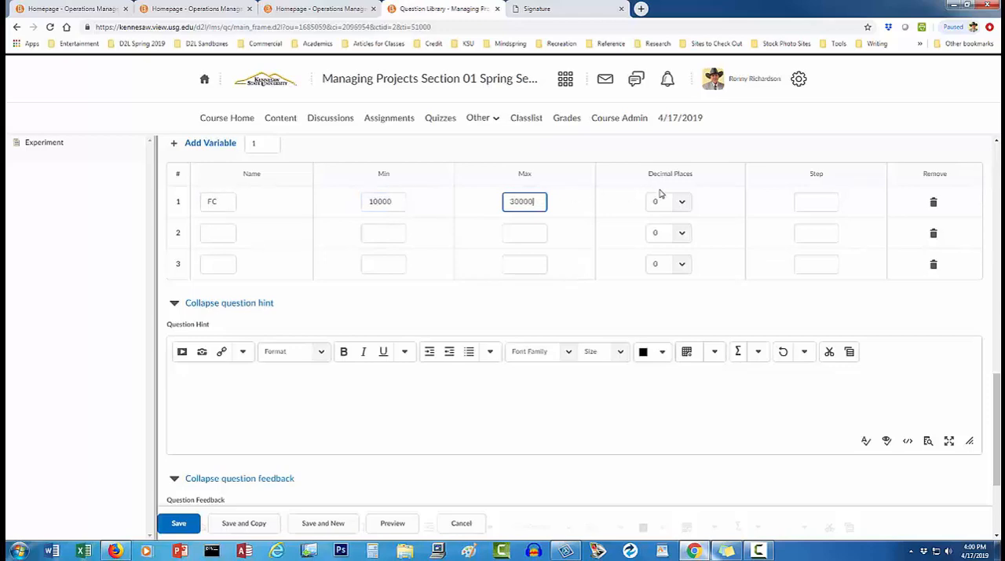
{"action": "left_click", "coordinate": [811, 201]}
{"action": "type", "text": "1000"}
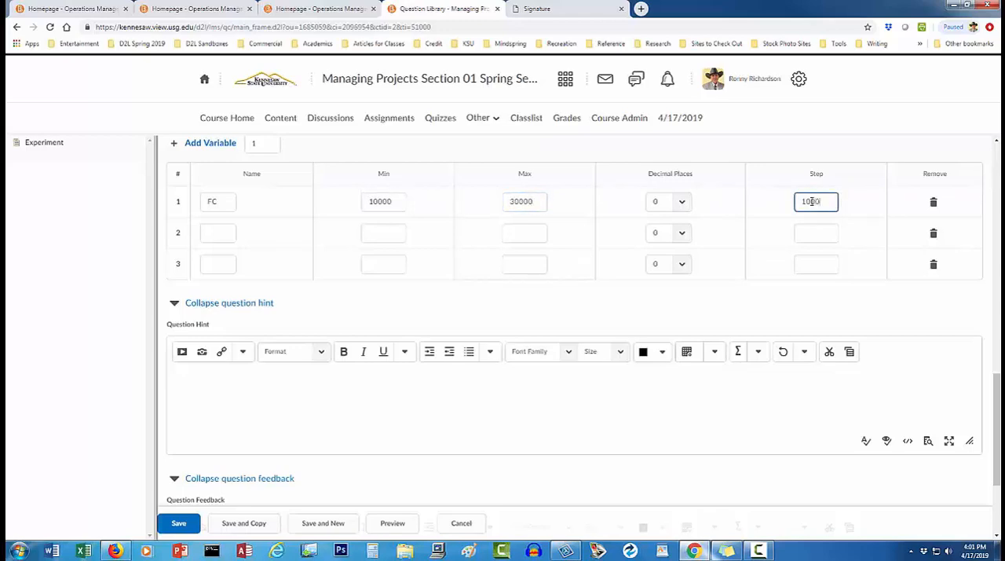
Define the second variable as VC with minimum 10, maximum 20 and step 1.
{"action": "left_click", "coordinate": [222, 232]}
{"action": "type", "text": "VC"}
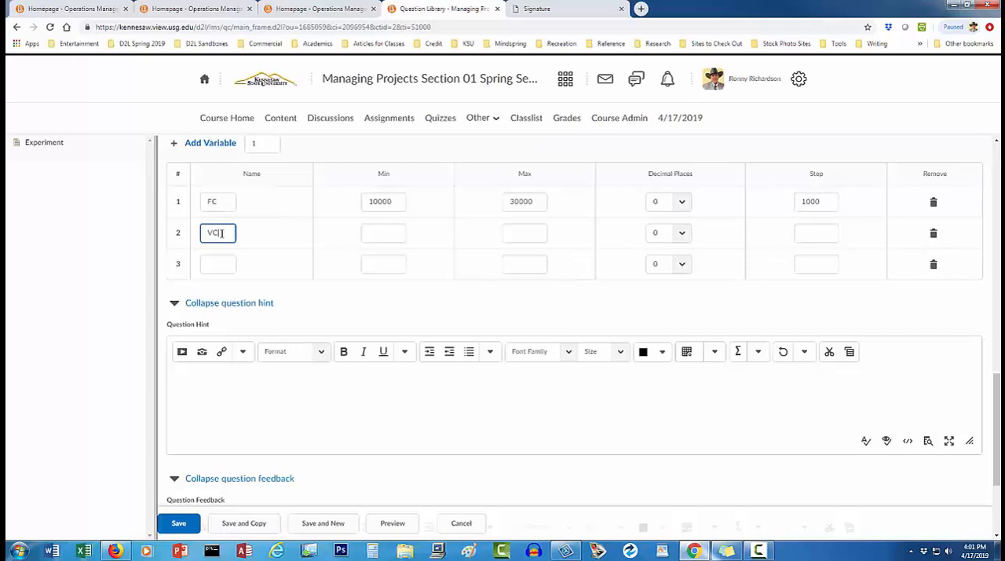
{"action": "left_click", "coordinate": [382, 234]}
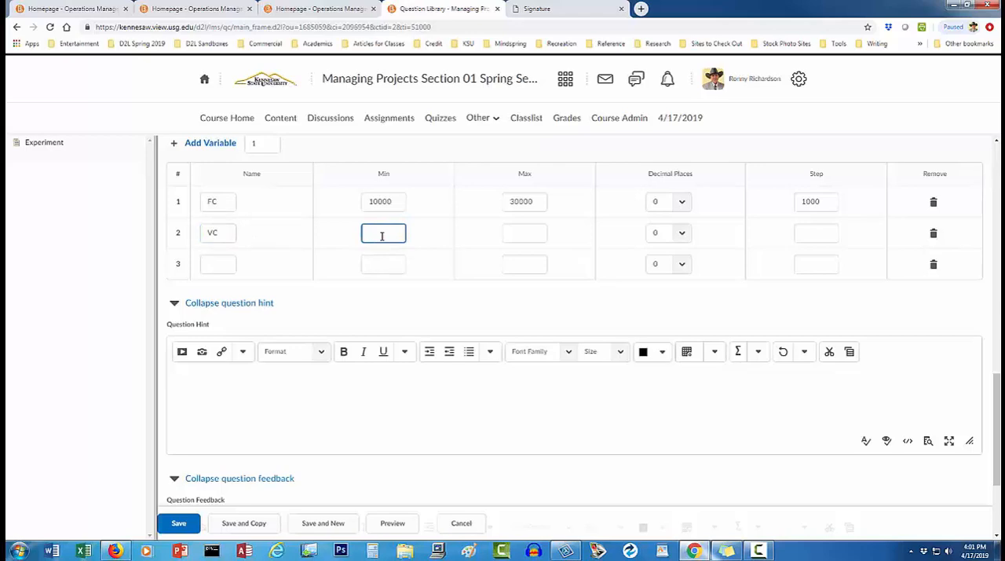
{"action": "type", "text": "10"}
{"action": "left_click", "coordinate": [515, 233]}
{"action": "type", "text": "20"}
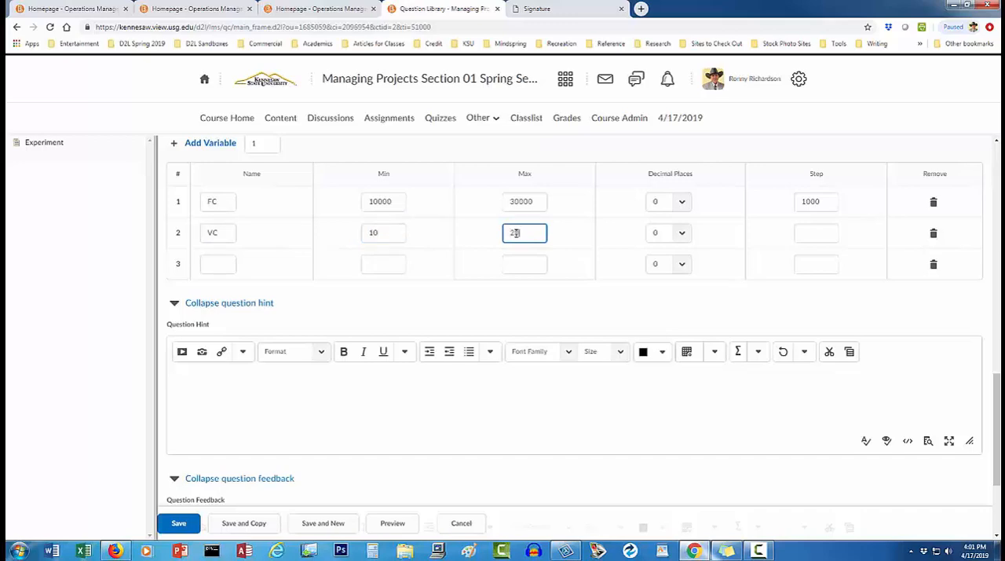
{"action": "left_click", "coordinate": [797, 233]}
{"action": "type", "text": "1"}
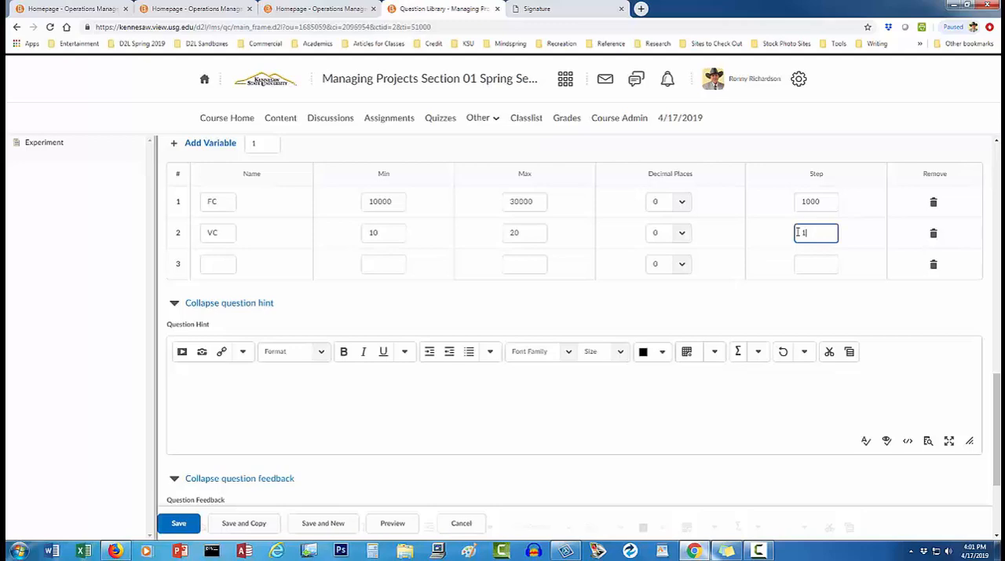
Define the third variable as R with minimum 30, maximum 50 and step 1.
{"action": "left_click", "coordinate": [226, 264]}
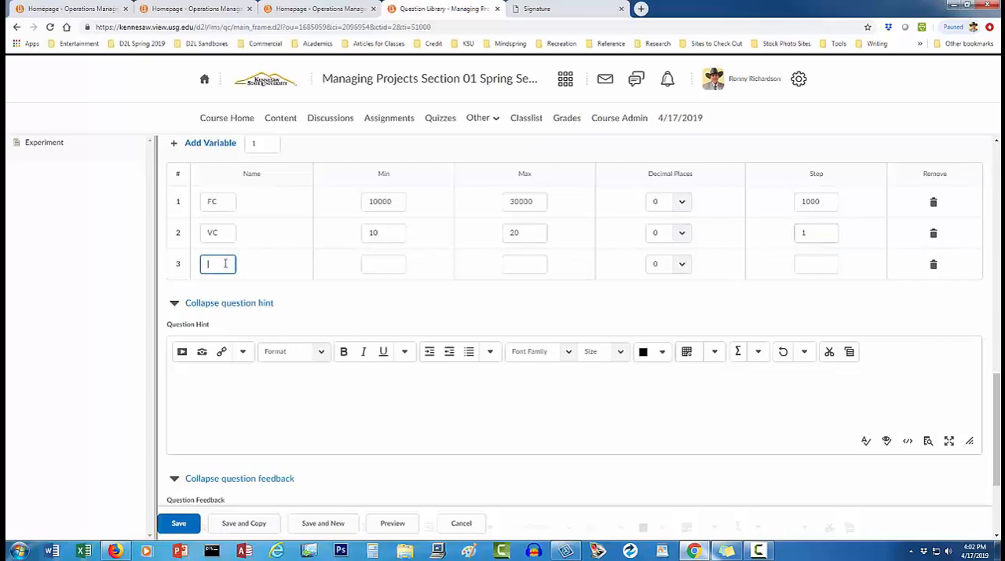
{"action": "type", "text": "R"}
{"action": "left_click", "coordinate": [382, 262]}
{"action": "type", "text": "30"}
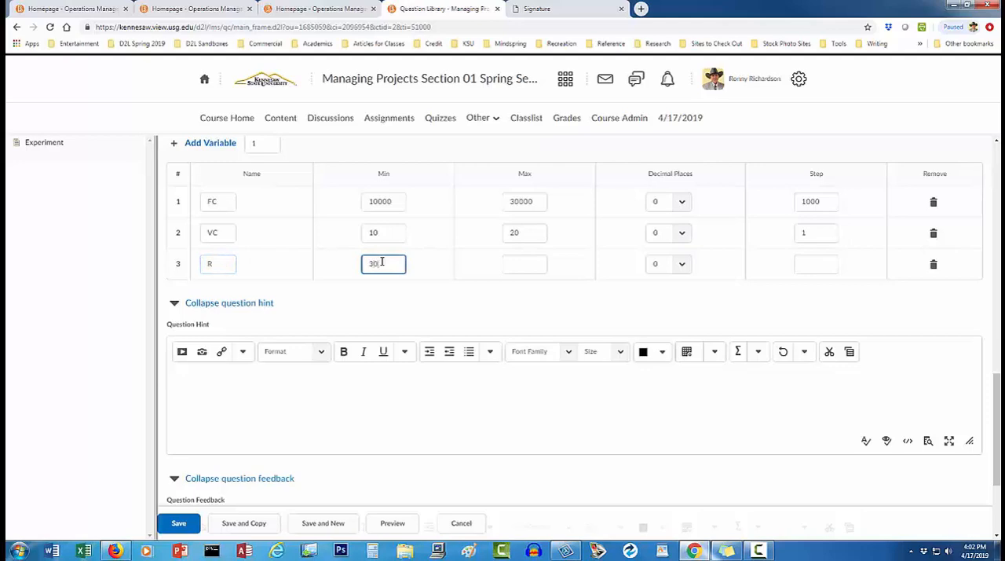
{"action": "left_click", "coordinate": [514, 262]}
{"action": "type", "text": "50"}
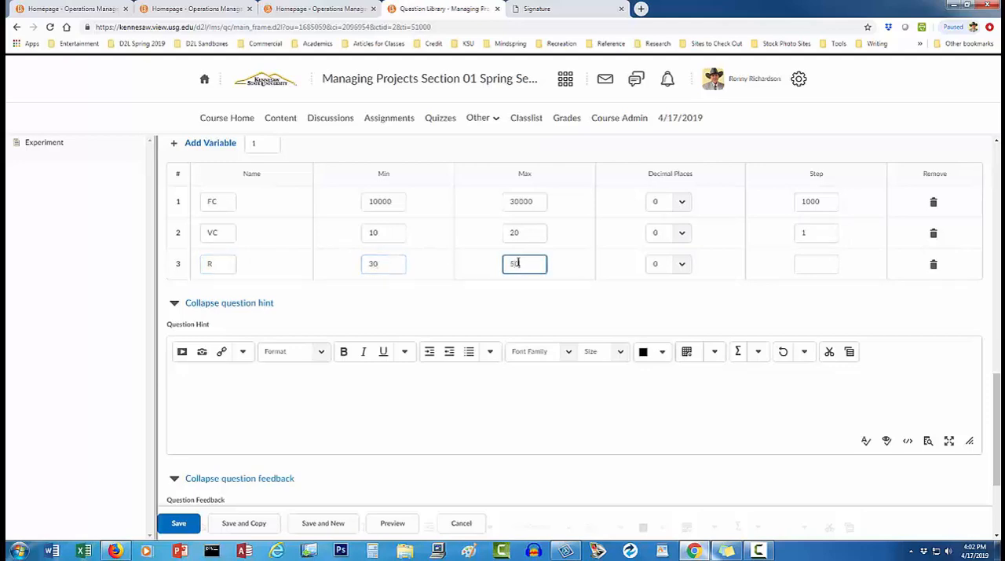
{"action": "left_click", "coordinate": [805, 262]}
{"action": "type", "text": "1"}
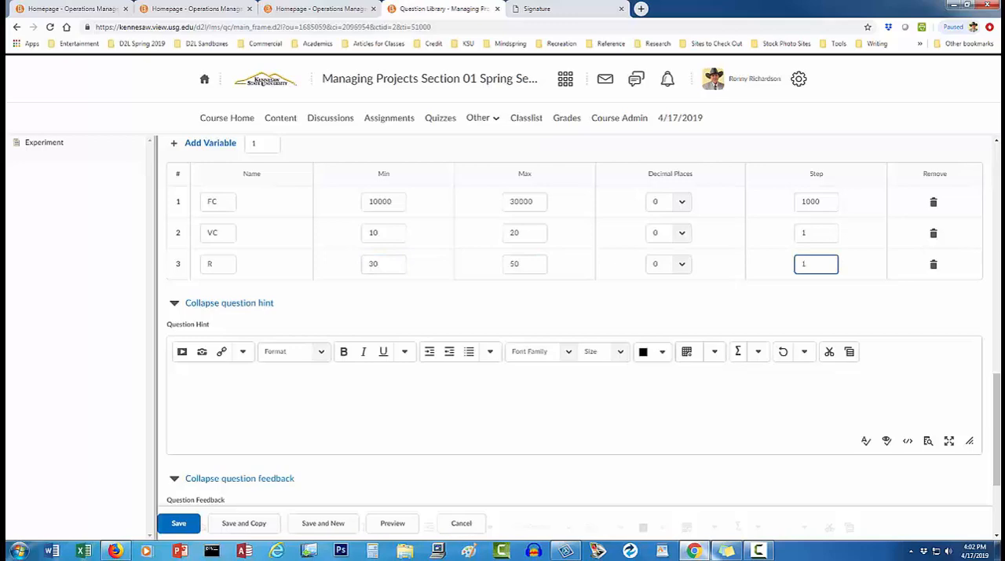
Enter the question's formula as {FC}/({R}-{VC}).
{"action": "left_click", "coordinate": [996, 157]}
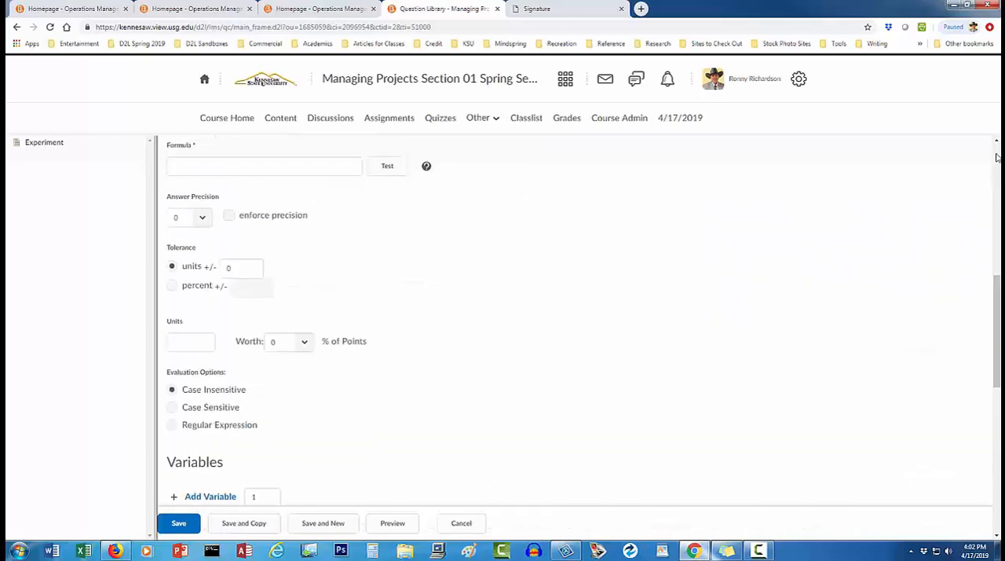
{"action": "left_click", "coordinate": [275, 160]}
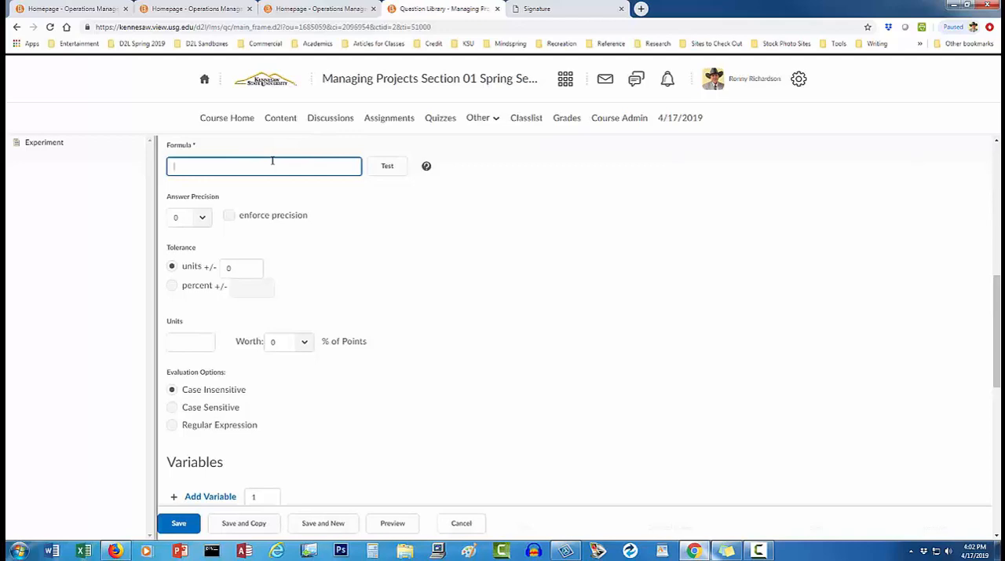
{"action": "type", "text": "{FC}/({R}-{VC})"}
Switch the answer tolerance to percent and set it to 5.
{"action": "left_click", "coordinate": [171, 285]}
{"action": "left_click", "coordinate": [250, 287]}
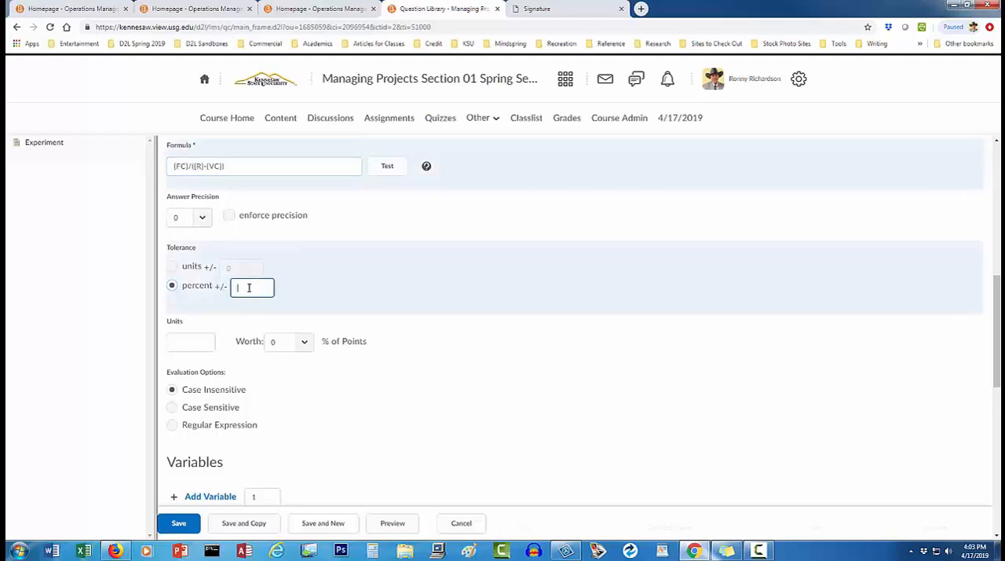
{"action": "type", "text": "5"}
Enter "A" as placeholder question text, run a test of the formula, and return to the question editor.
{"action": "left_click", "coordinate": [994, 155]}
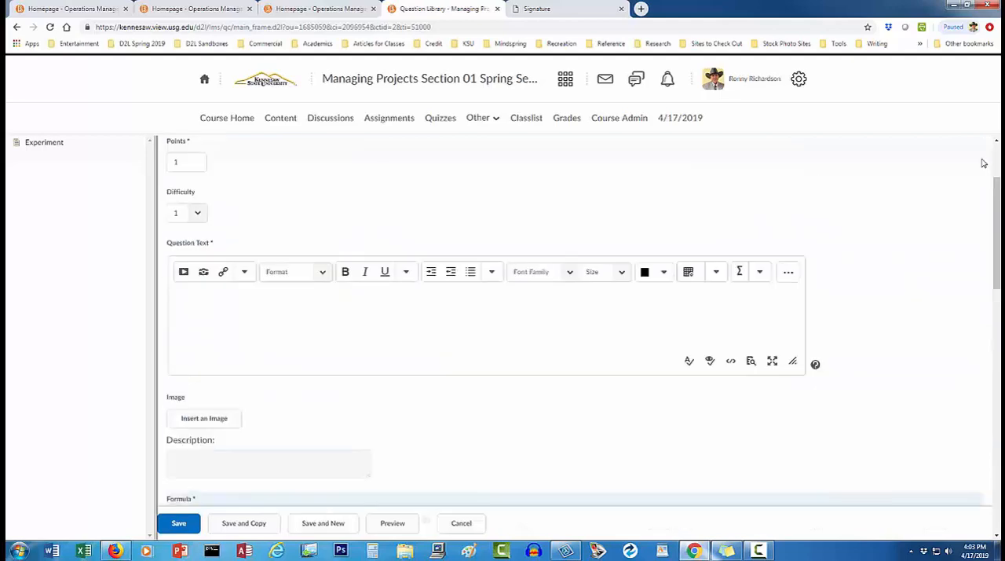
{"action": "left_click", "coordinate": [462, 316]}
{"action": "type", "text": "A"}
{"action": "scroll", "coordinate": [548, 323], "scroll_direction": "down", "scroll_amount": 1}
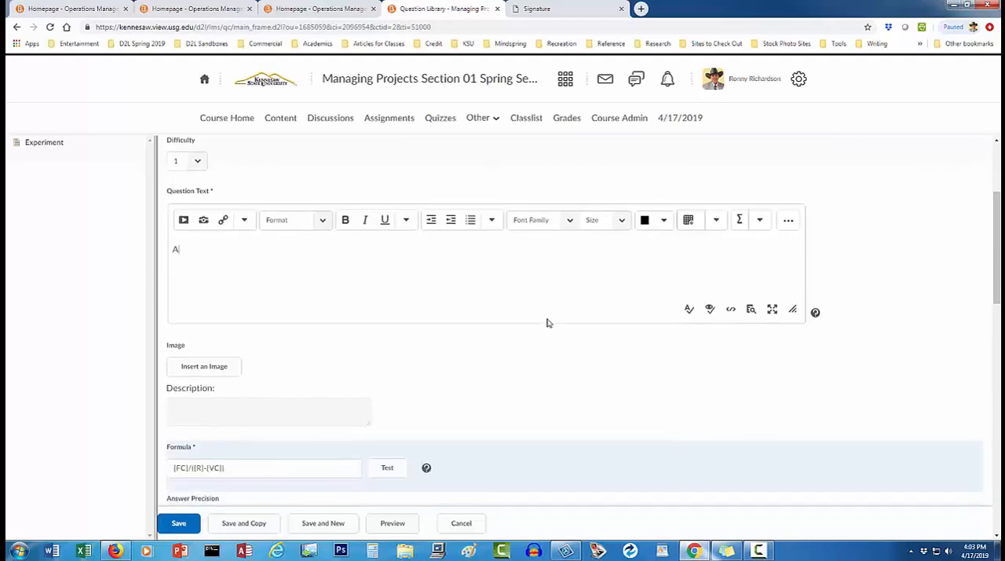
{"action": "scroll", "coordinate": [548, 323], "scroll_direction": "down", "scroll_amount": 3}
{"action": "left_click", "coordinate": [396, 313]}
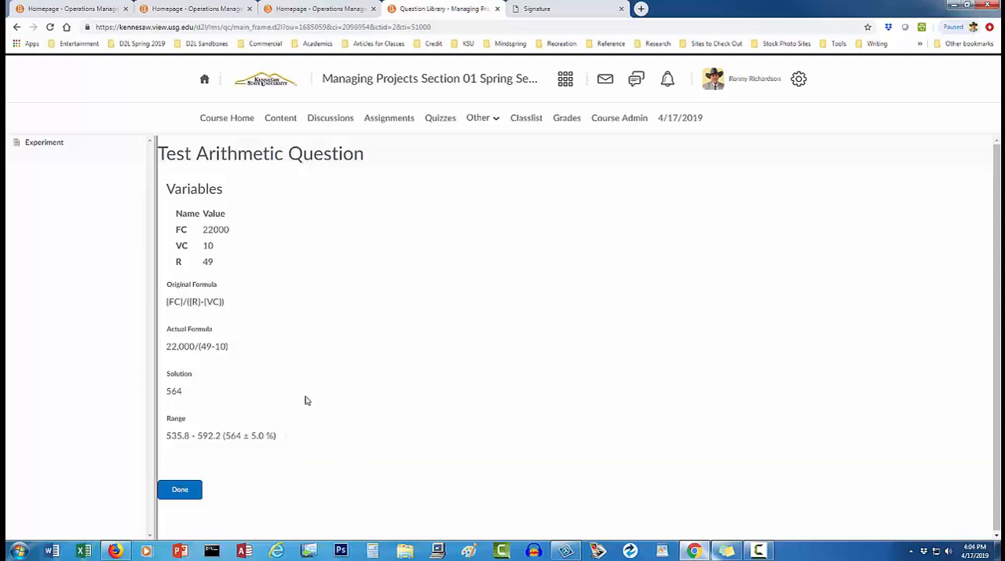
{"action": "left_click", "coordinate": [187, 496]}
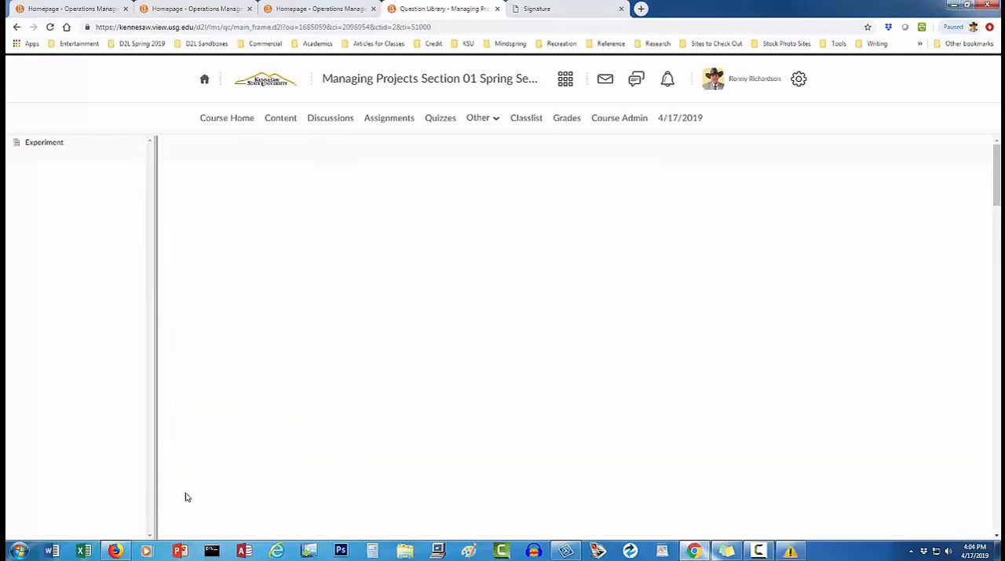
Title the question Breakeven and replace the placeholder text with "Calculate the breakeven point when fixed costs are ${FC}".
{"action": "left_click", "coordinate": [220, 229]}
{"action": "type", "text": "Breakeven"}
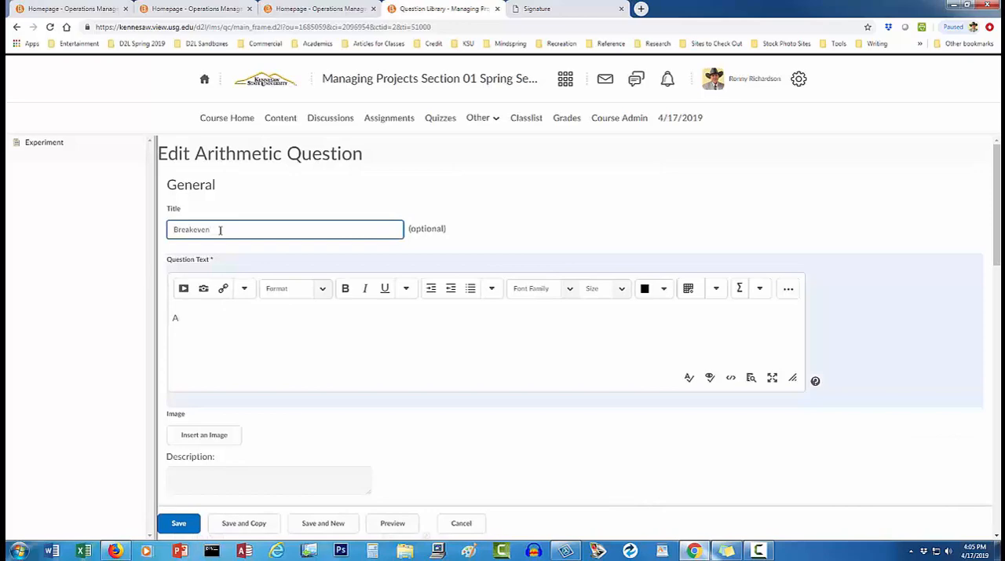
{"action": "left_click", "coordinate": [217, 316]}
{"action": "key", "text": "BackSpace"}
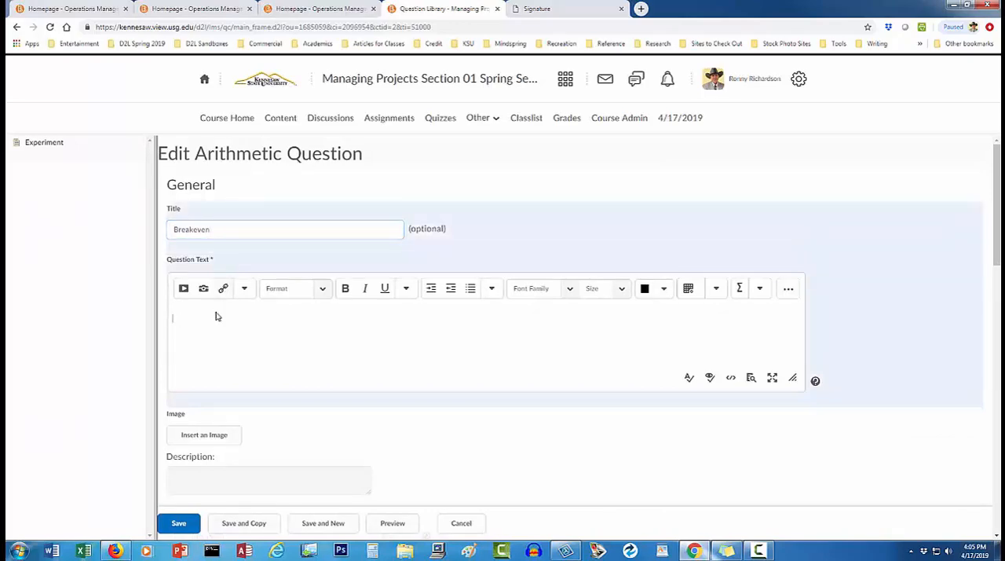
{"action": "type", "text": "Calculate the breakeven point when"}
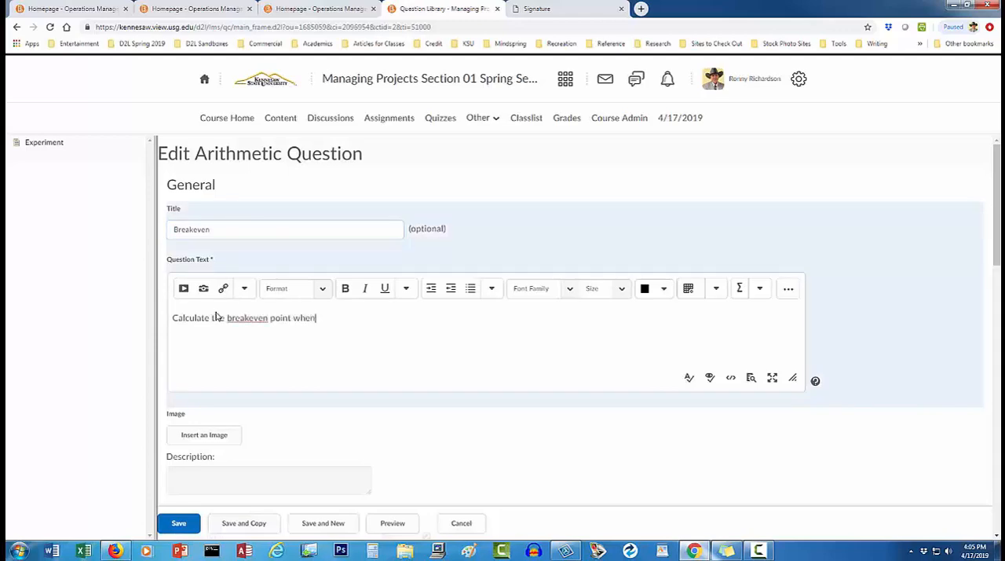
{"action": "type", "text": " fixed costs are ${FC}"}
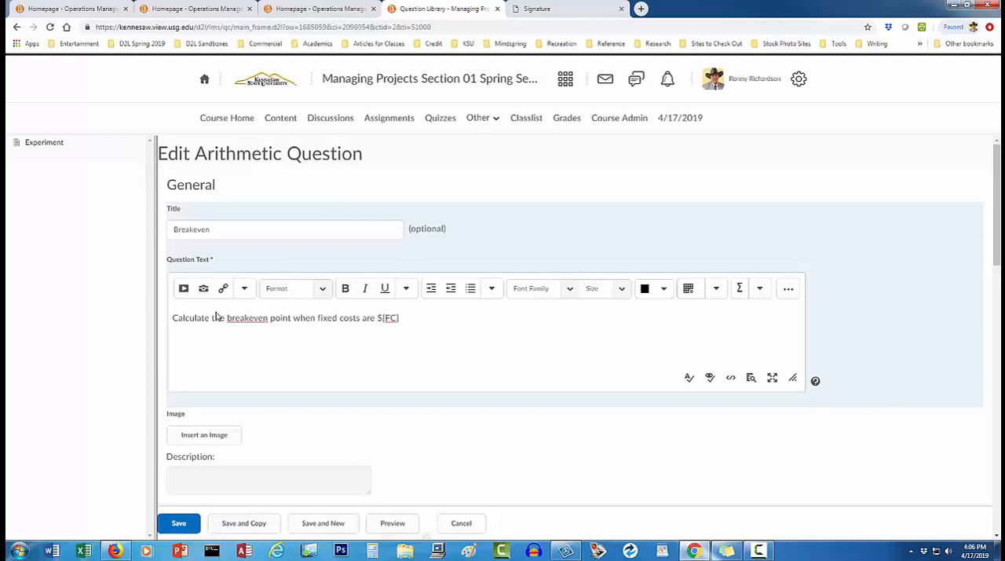
{"action": "type", "text": "."}
Complete the question text with ", the variable costs are ${VC}, and the revenue is ${R}." and save the question.
{"action": "key", "text": "BackSpace"}
{"action": "type", "text": ", the variable costs are ${VC}, a"}
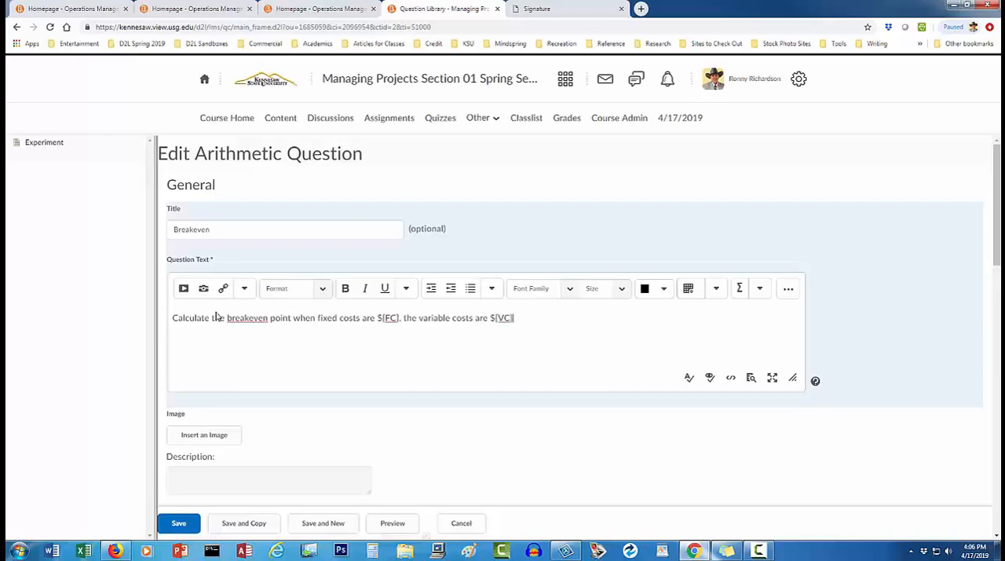
{"action": "type", "text": "nd the revenue is ${R}."}
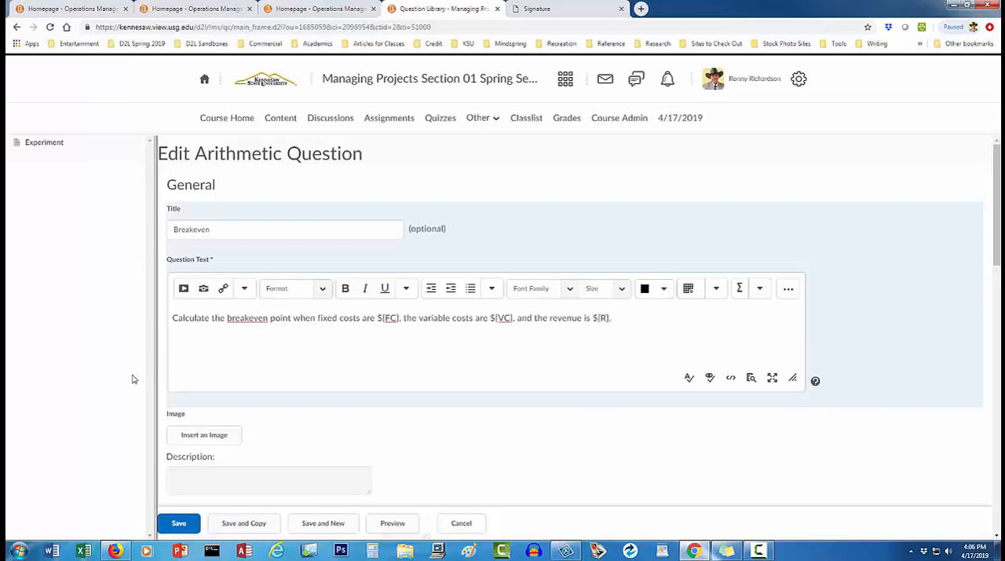
{"action": "left_click", "coordinate": [181, 524]}
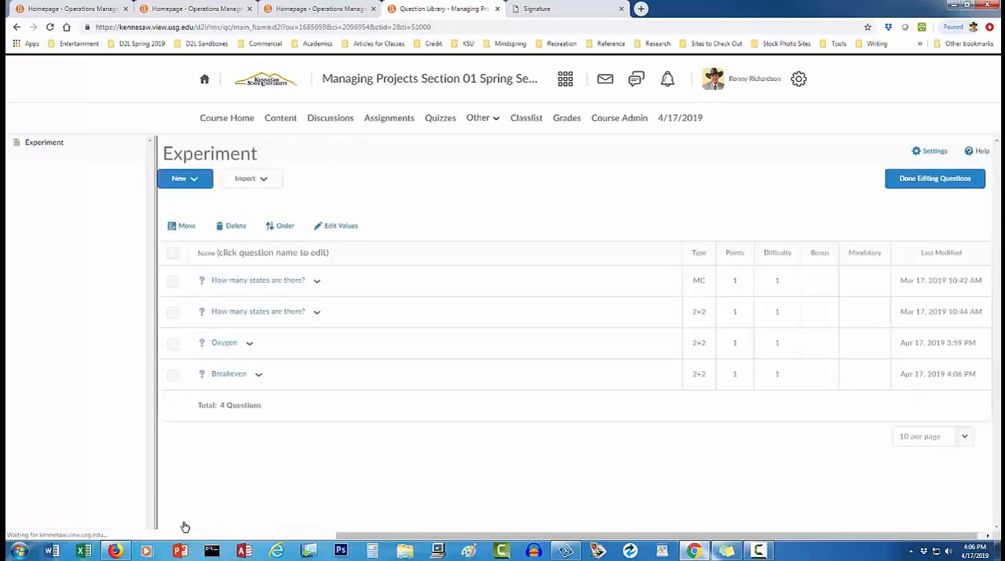
Preview the Breakeven question from the Experiment quiz's question list.
{"action": "left_click", "coordinate": [259, 375]}
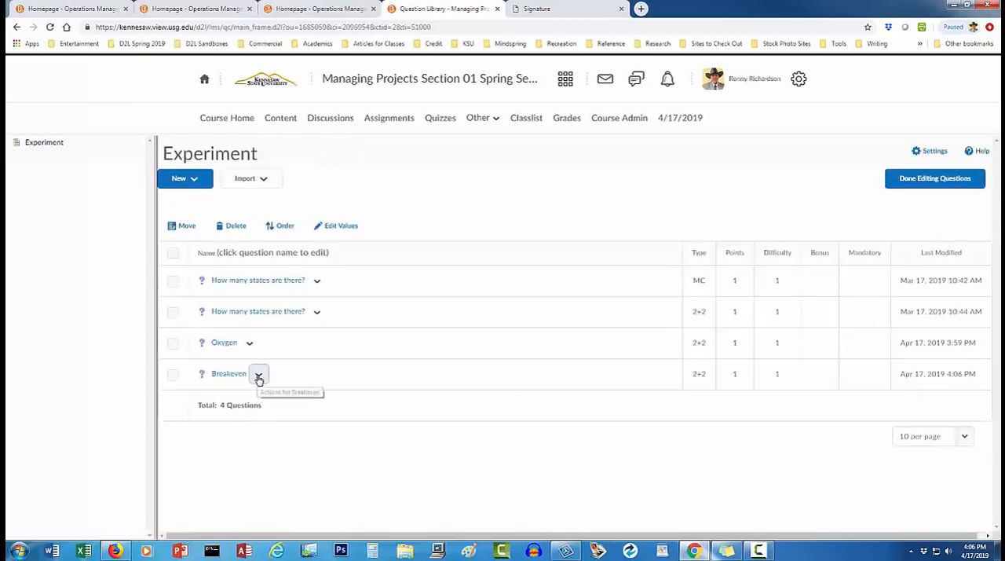
{"action": "left_click", "coordinate": [270, 428]}
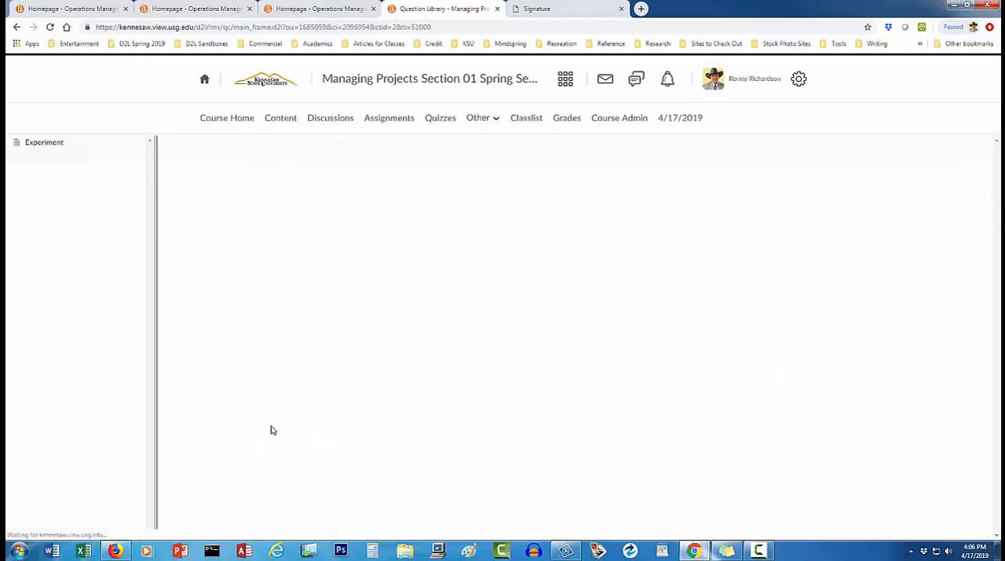